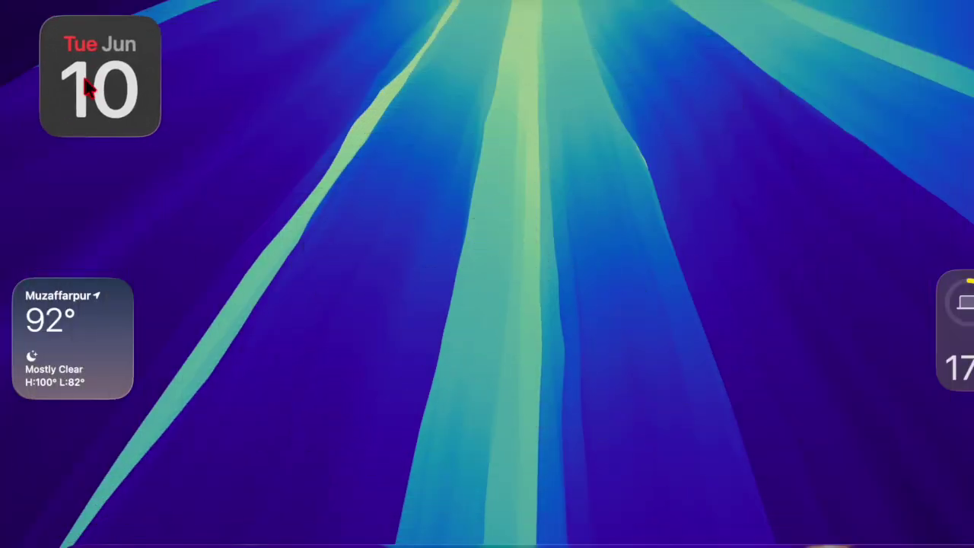
Stack the weather and battery widgets in a column beneath the date widget on the desktop.
left_click_drag(81, 363, 114, 280)
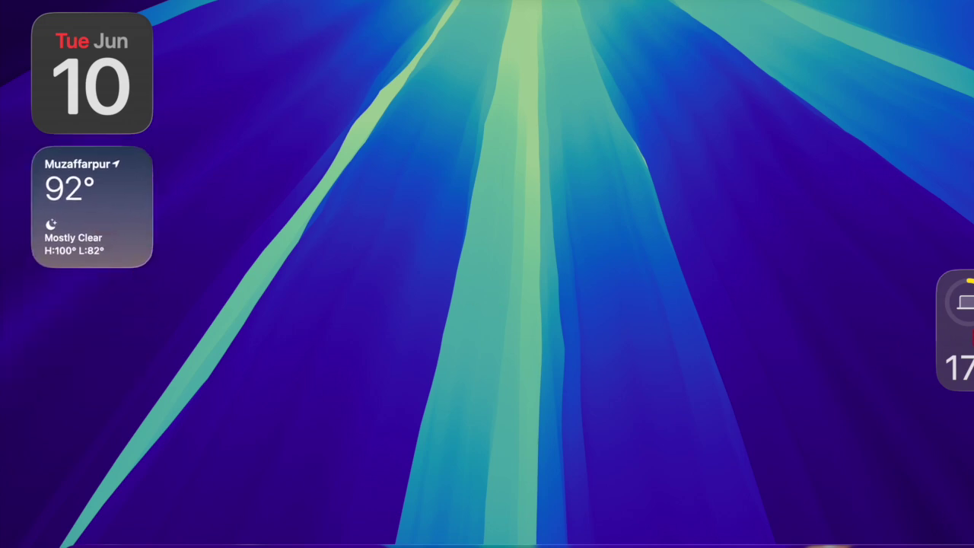
left_click_drag(965, 334, 72, 355)
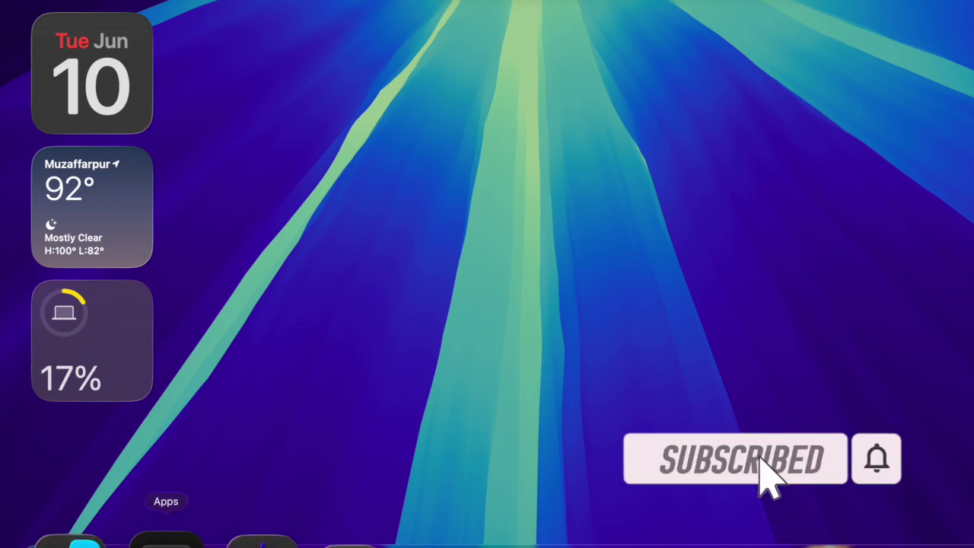
Open the applications launcher and look through its app categories and its sorting and display options.
left_click(166, 542)
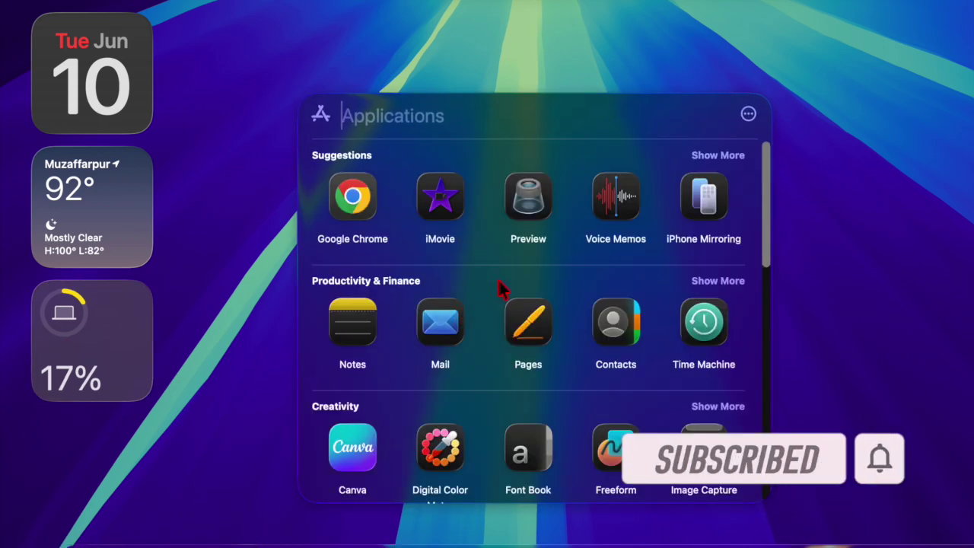
scroll(504, 285, "down", 10)
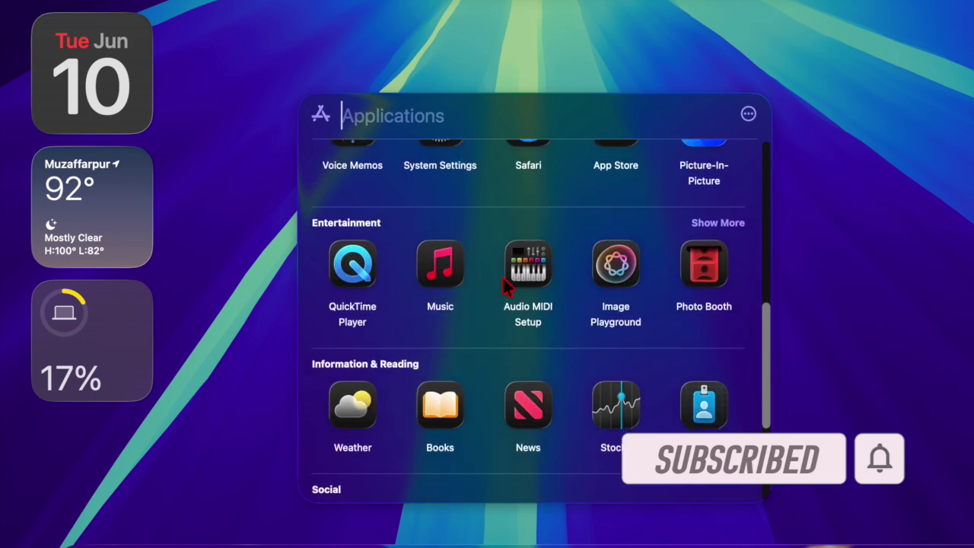
scroll(504, 285, "down", 5)
scroll(504, 285, "up", 4)
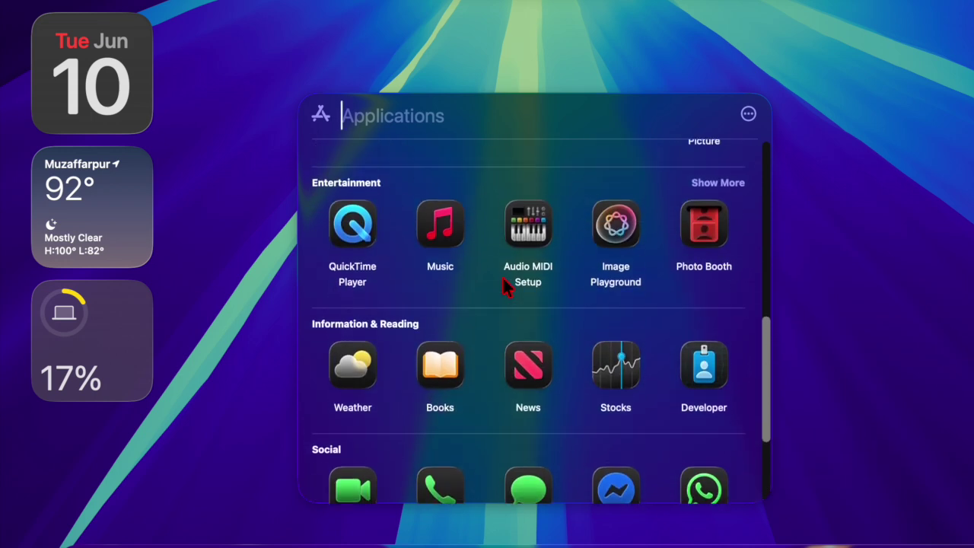
scroll(504, 284, "up", 6)
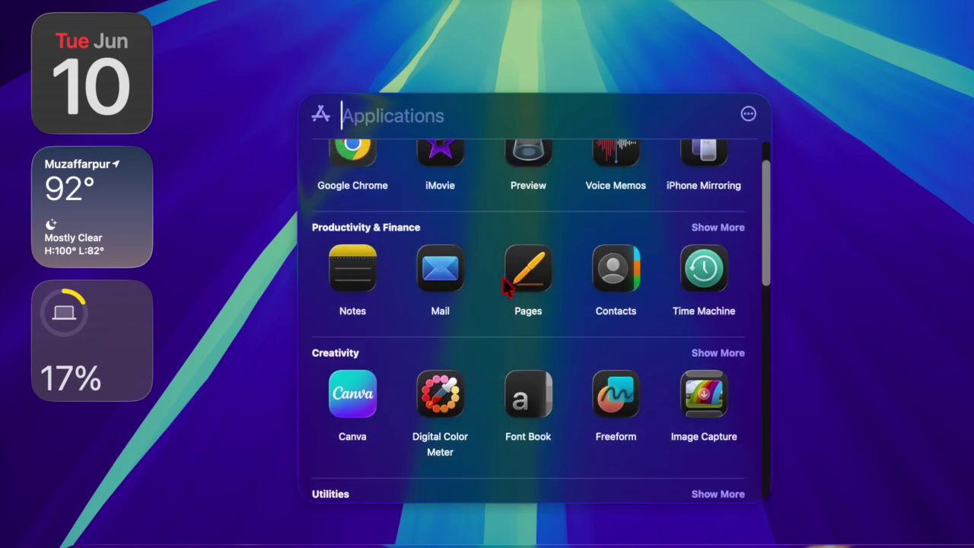
scroll(505, 283, "up", 2)
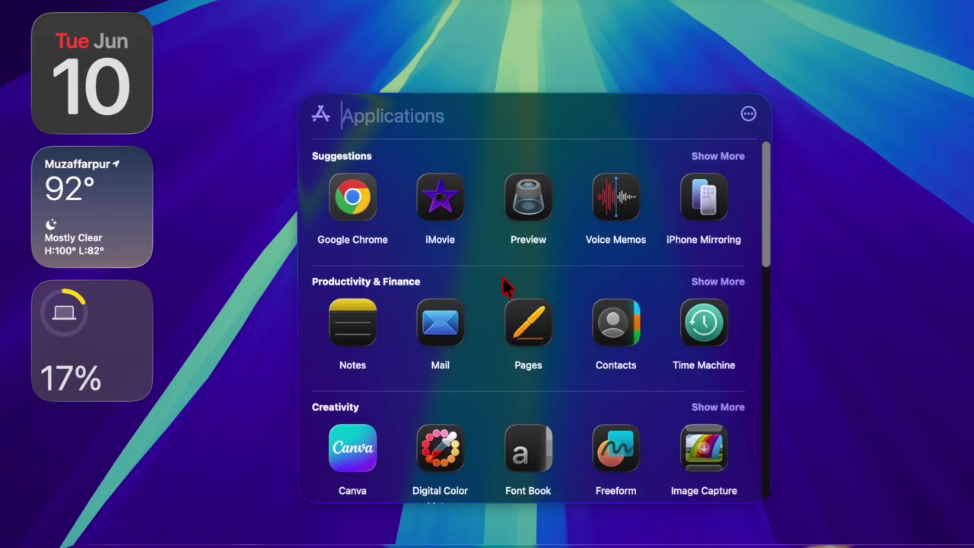
left_click(749, 115)
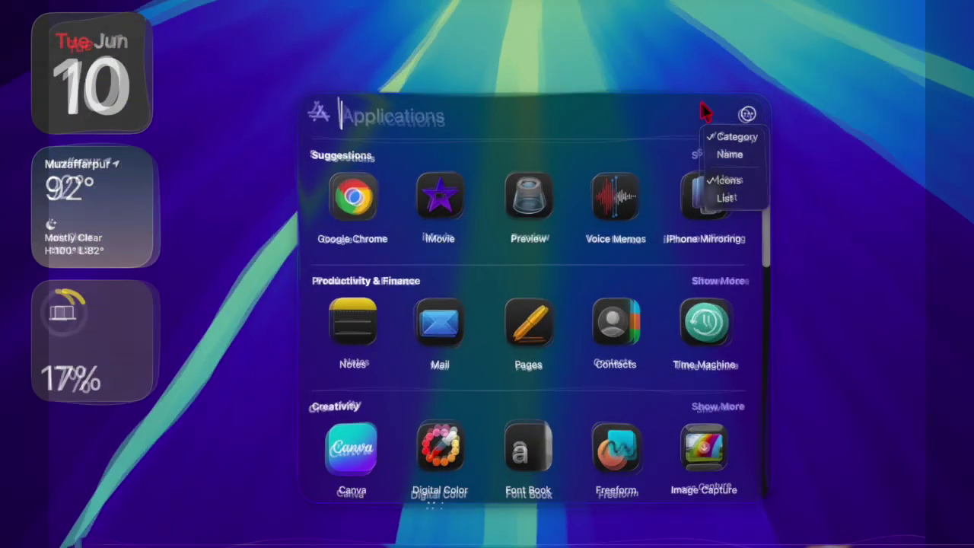
left_click(689, 110)
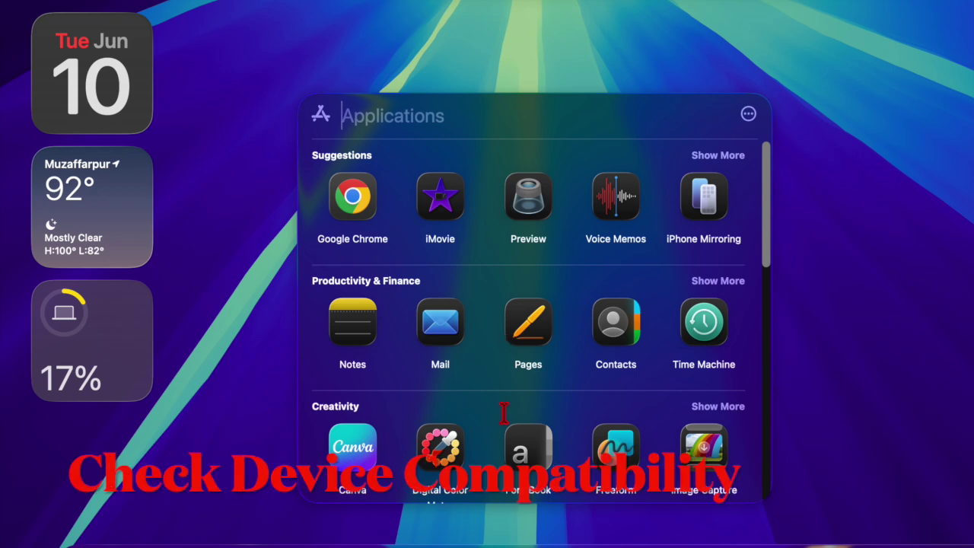
scroll(504, 412, "down", 3)
scroll(504, 419, "down", 8)
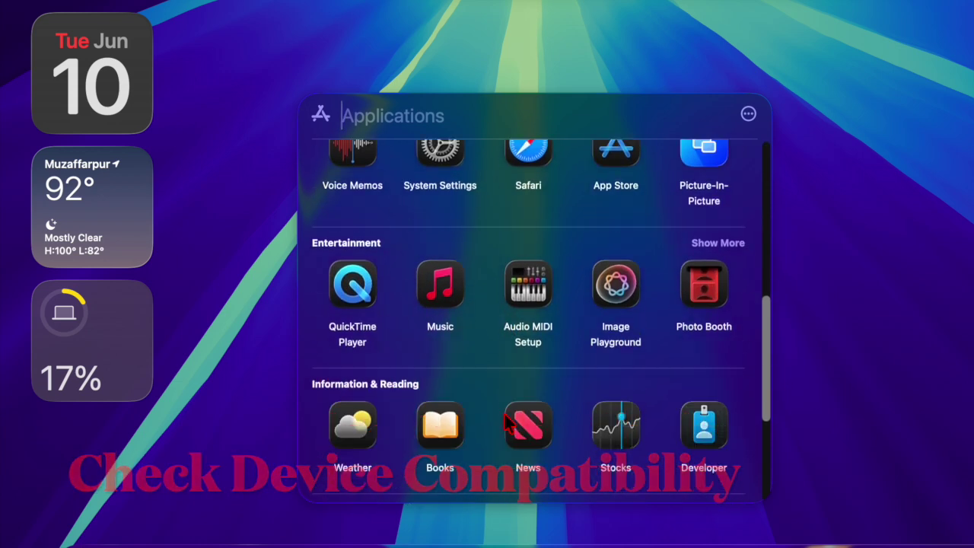
scroll(507, 423, "down", 4)
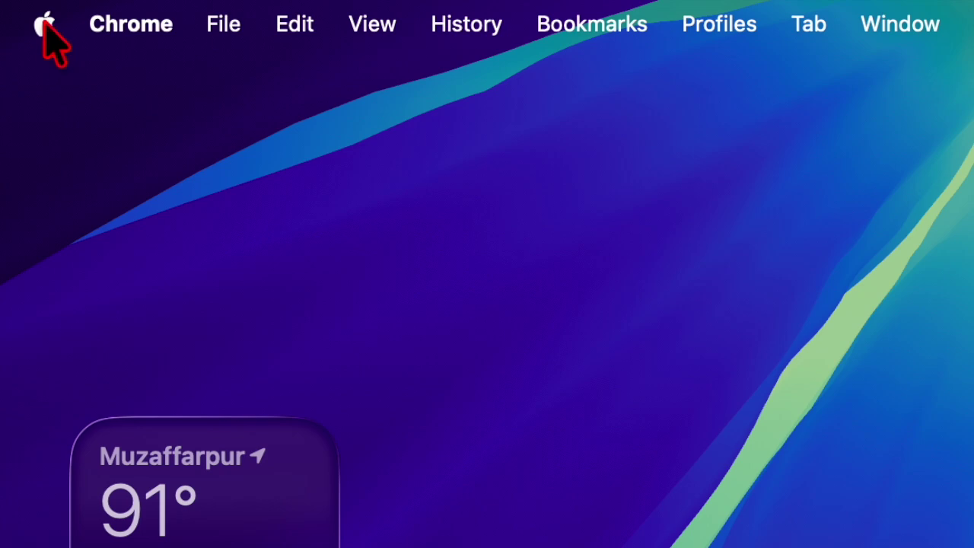
Open About This Mac to check the device's compatibility.
left_click(46, 25)
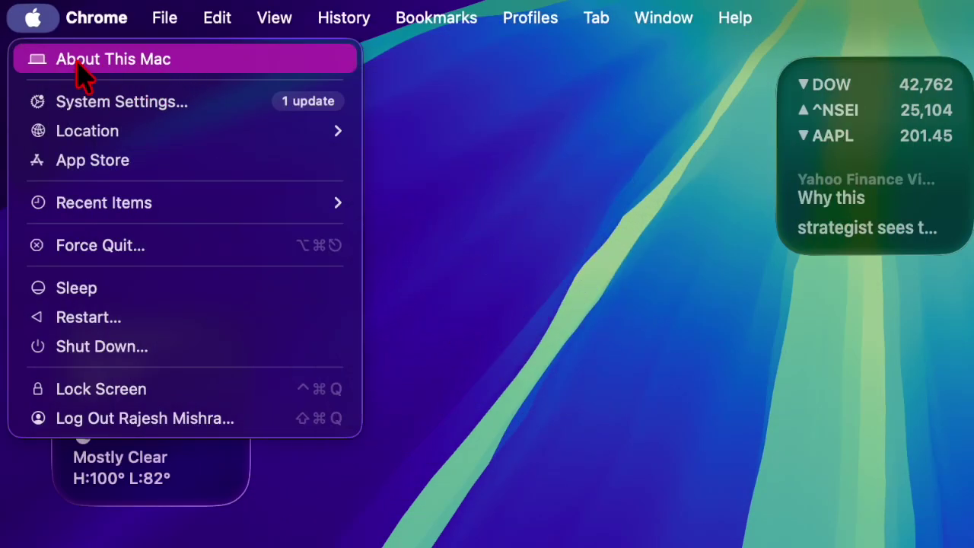
left_click(84, 66)
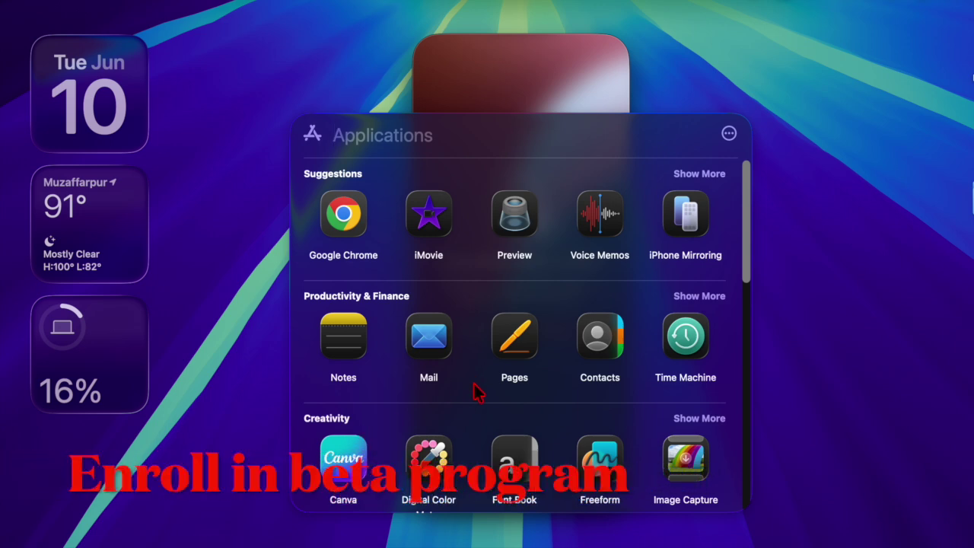
scroll(476, 399, "down", 5)
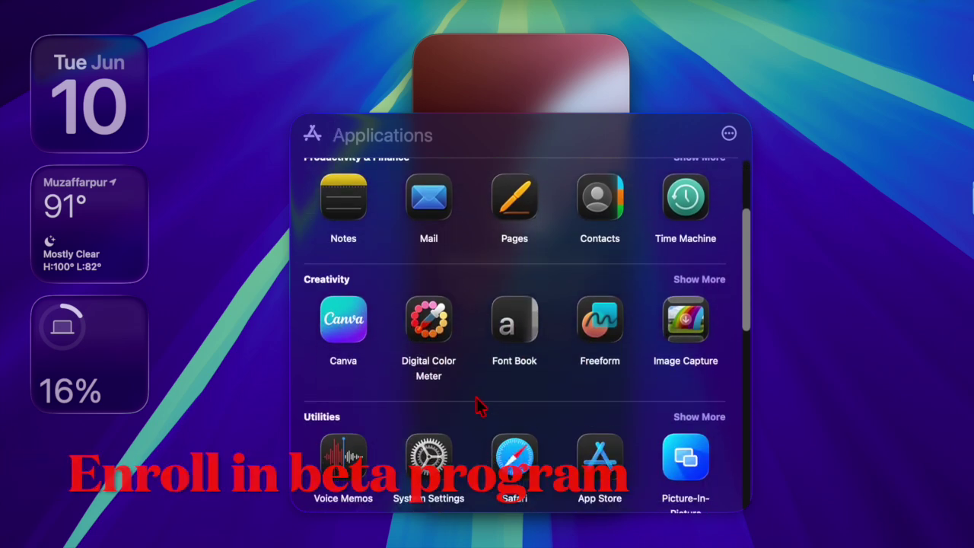
scroll(476, 399, "down", 8)
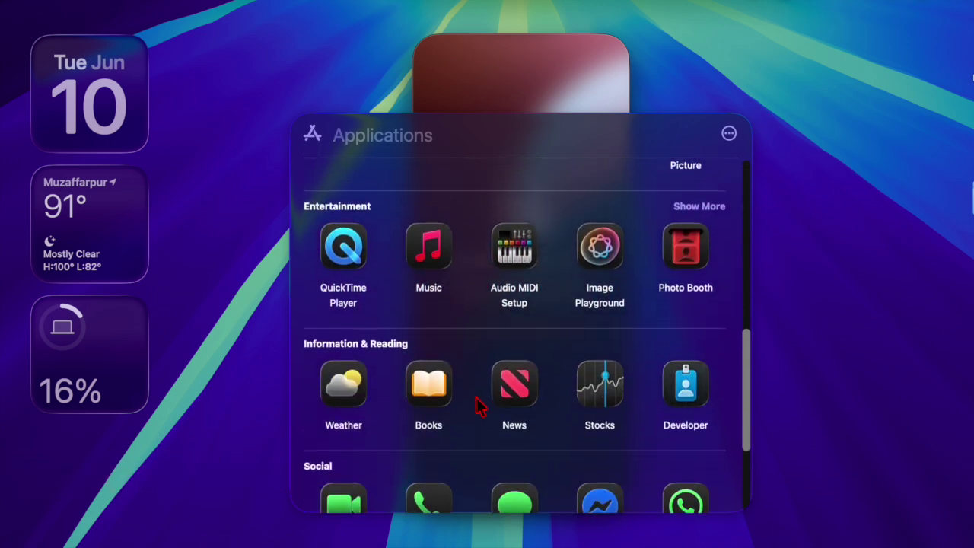
scroll(476, 403, "down", 5)
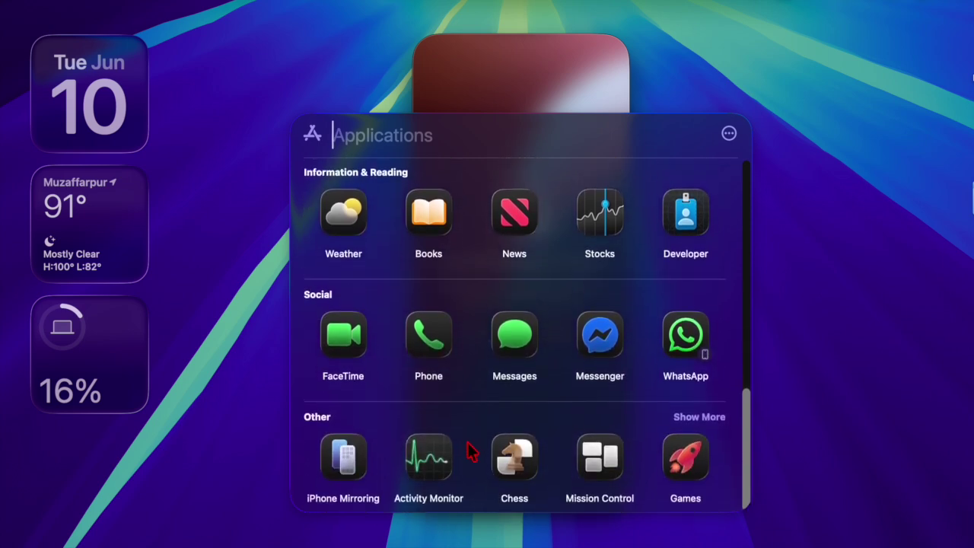
scroll(468, 449, "up", 3)
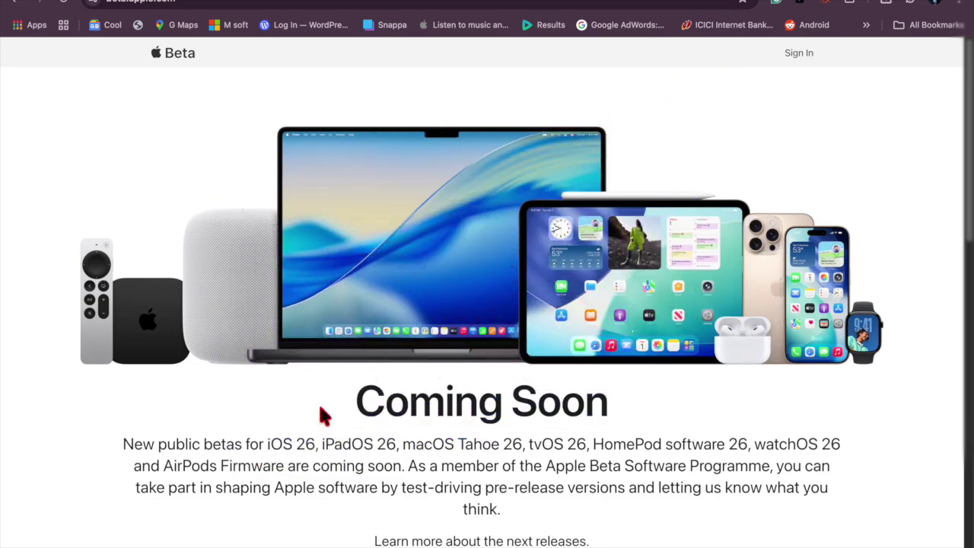
Look through the Apple Beta page for information on the upcoming public betas.
scroll(320, 409, "down", 5)
scroll(319, 411, "down", 4)
scroll(319, 411, "up", 7)
scroll(319, 409, "up", 2)
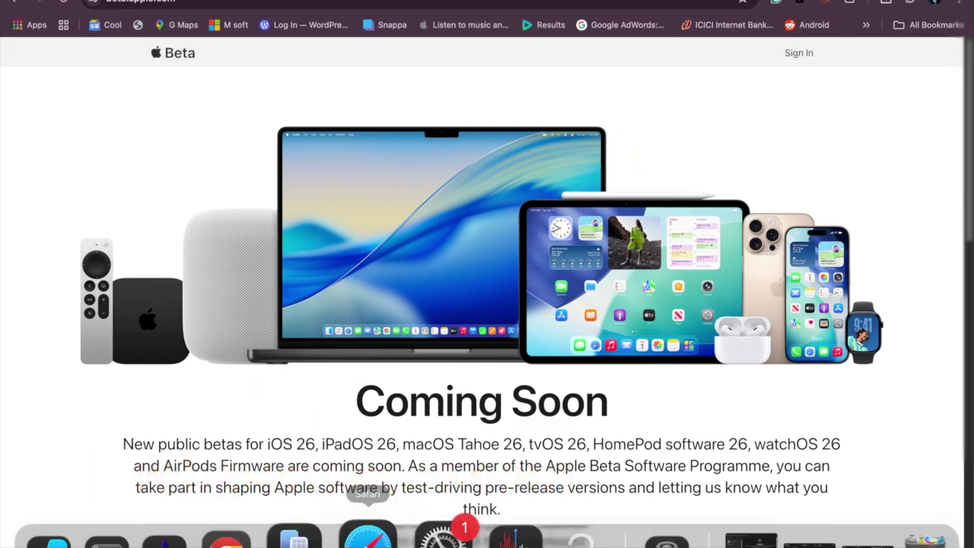
Switch to System Settings and open Software Update in the General settings.
mouse_move(436, 526)
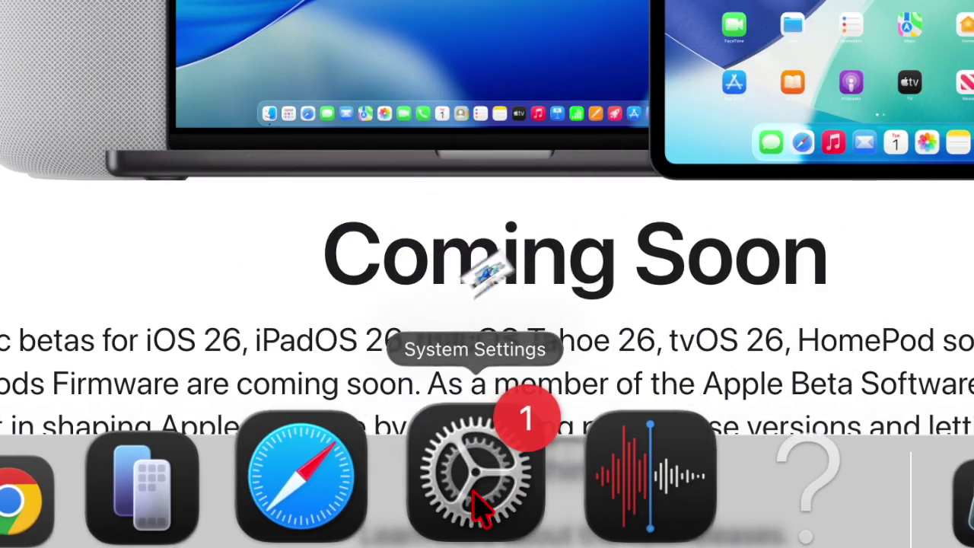
left_click(476, 506)
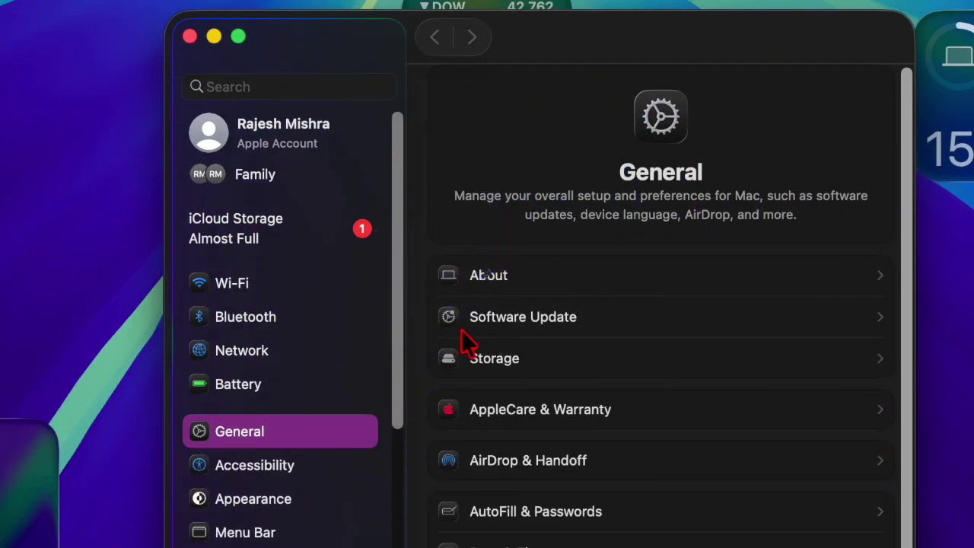
left_click(589, 319)
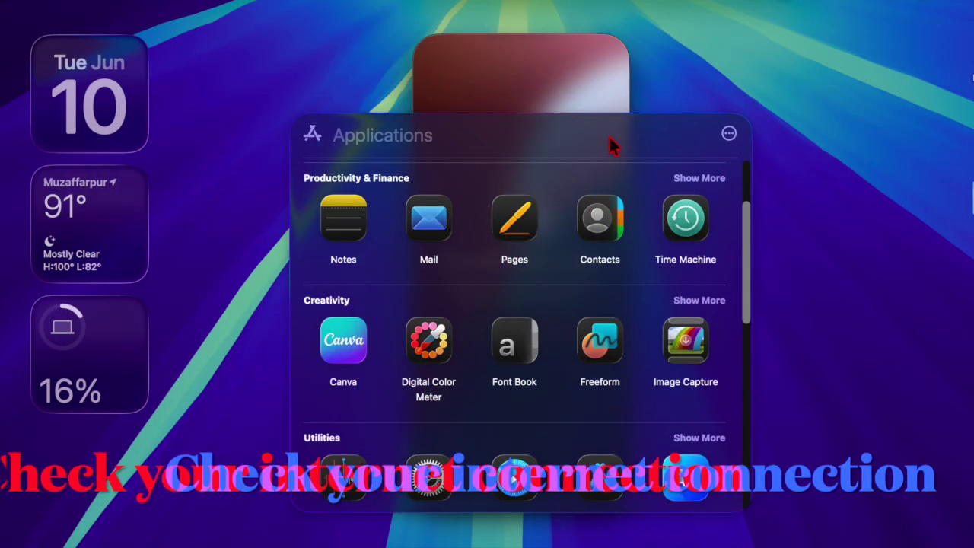
Check the Wi-Fi connection and available networks in Control Center, closing the network list when finished.
left_click(551, 91)
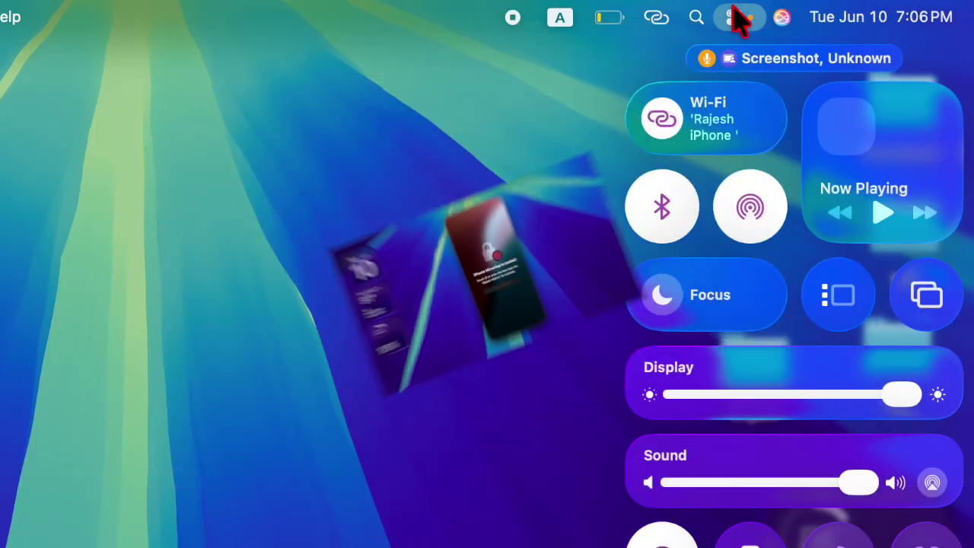
left_click(769, 125)
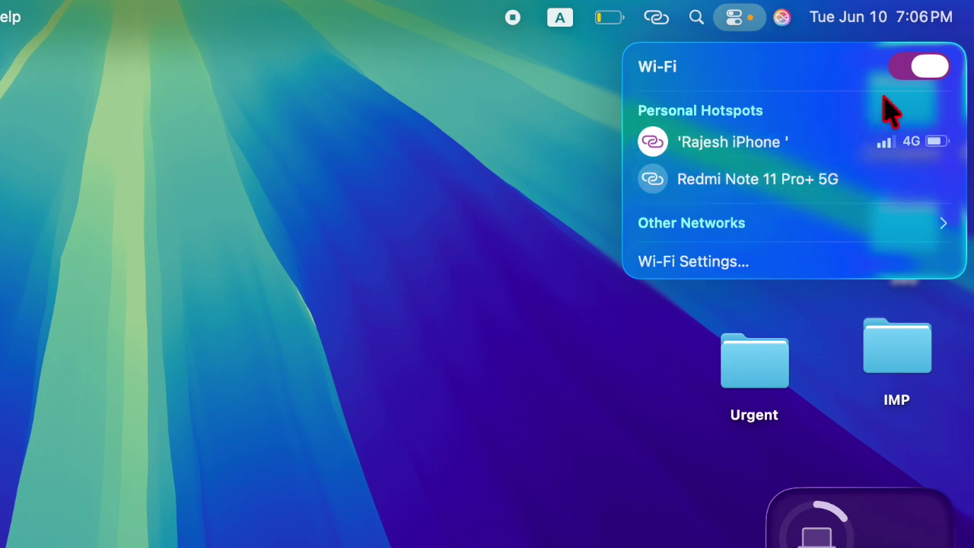
left_click(552, 294)
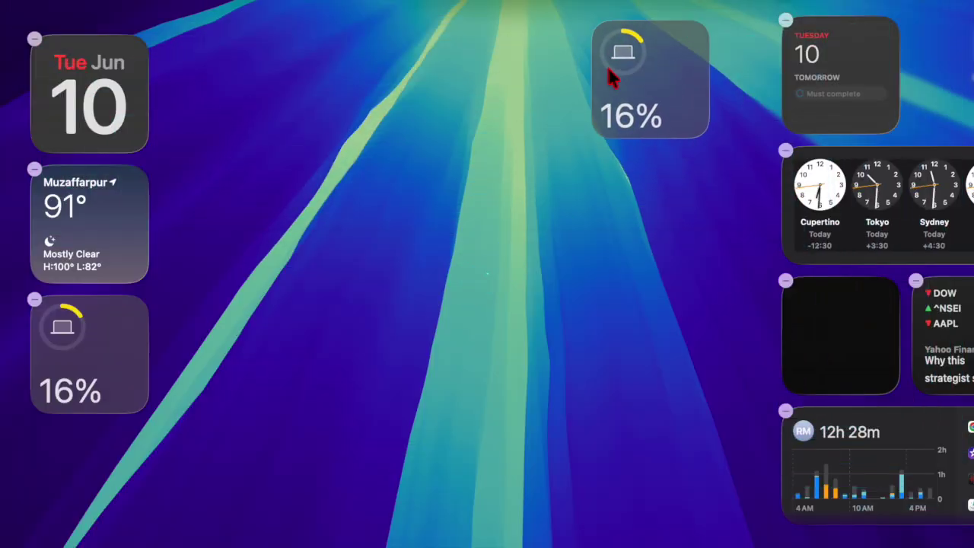
Place a second battery widget on the desktop and move the stocks widget toward the column with the date and weather widgets.
left_click_drag(612, 76, 614, 81)
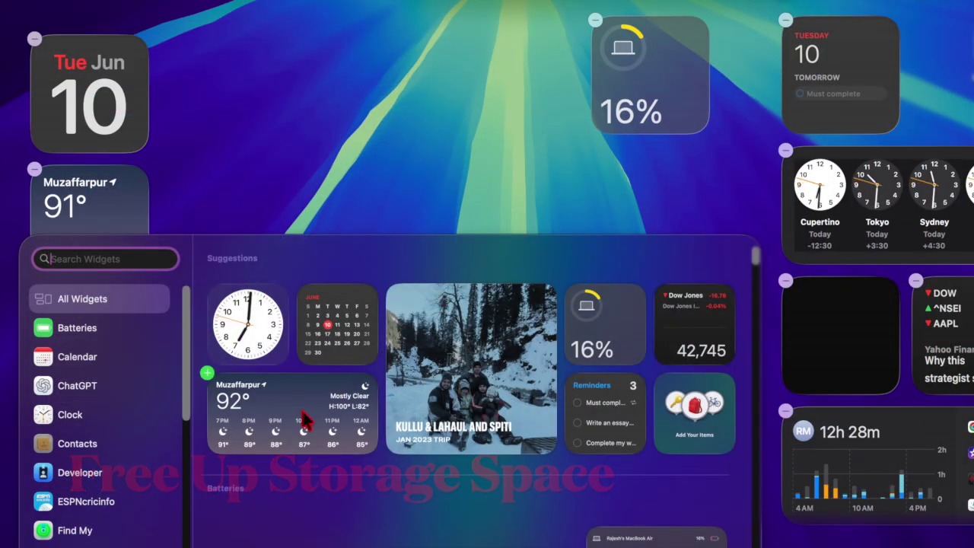
scroll(430, 418, "down", 5)
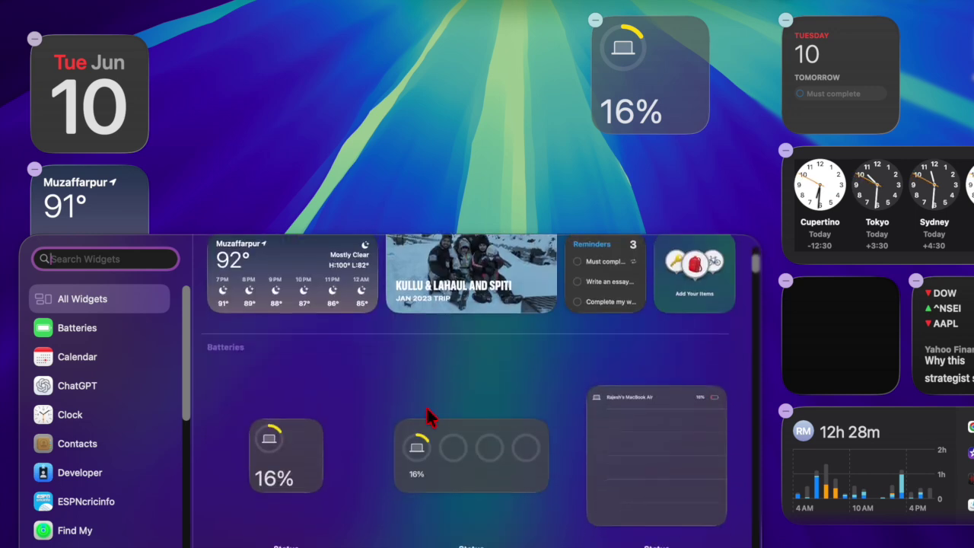
scroll(428, 417, "down", 5)
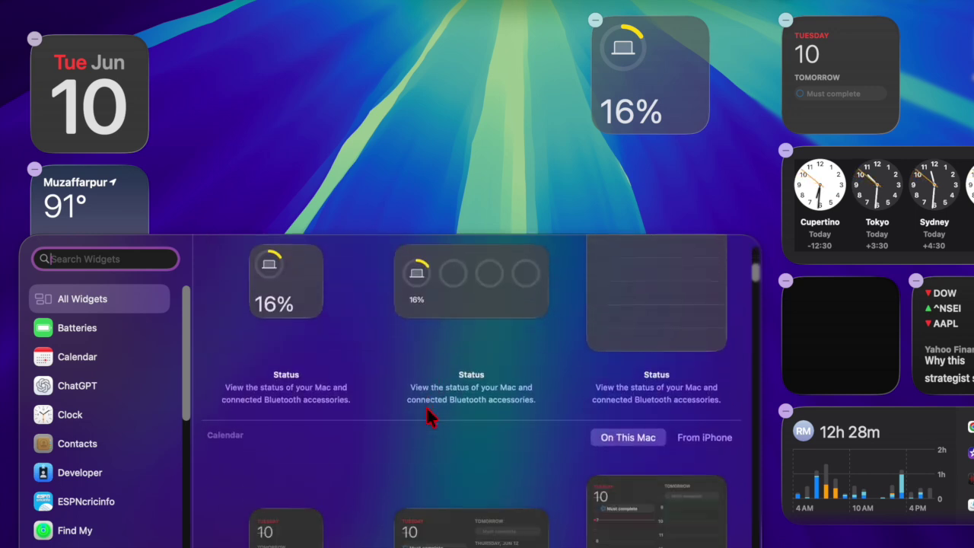
scroll(430, 417, "down", 4)
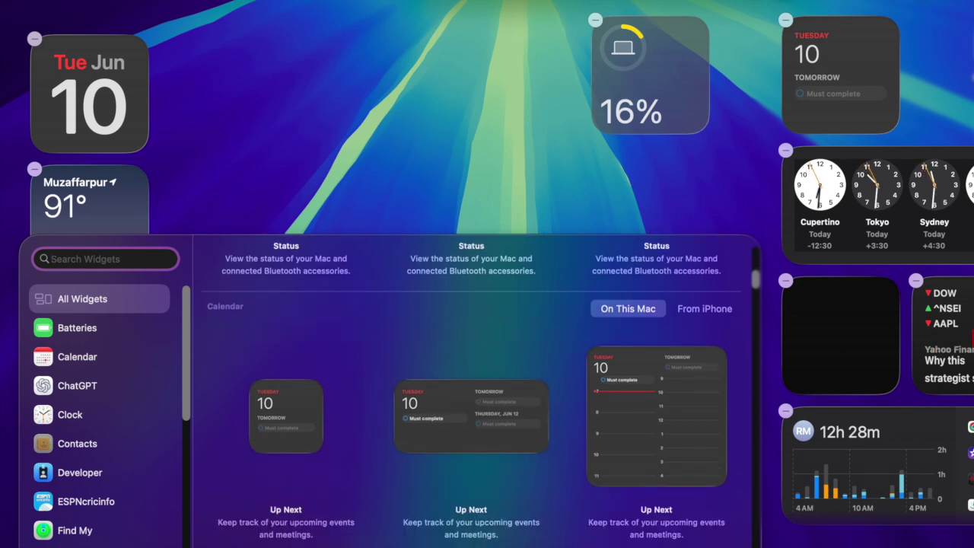
left_click_drag(944, 335, 262, 426)
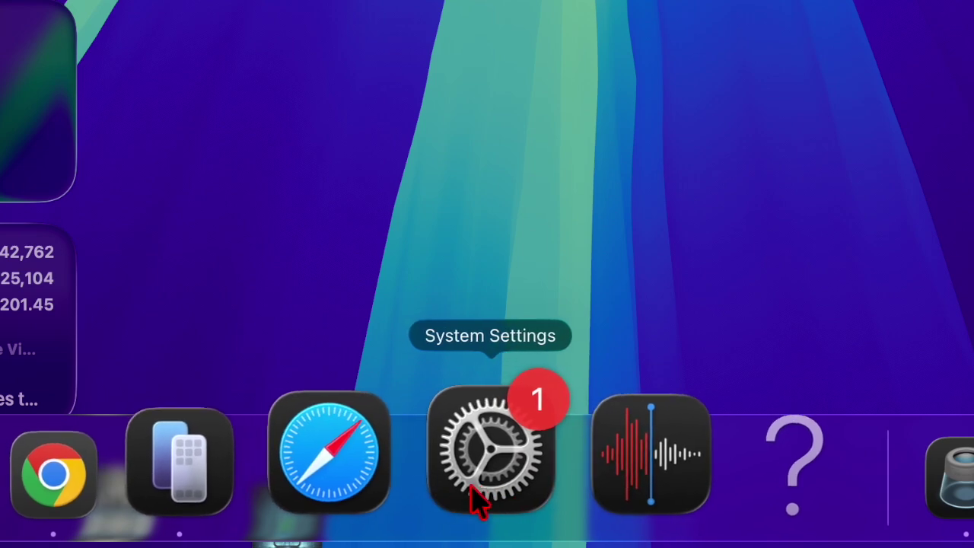
Open Storage in System Settings' General section to check disk space, and bring up the Apple menu.
left_click(491, 496)
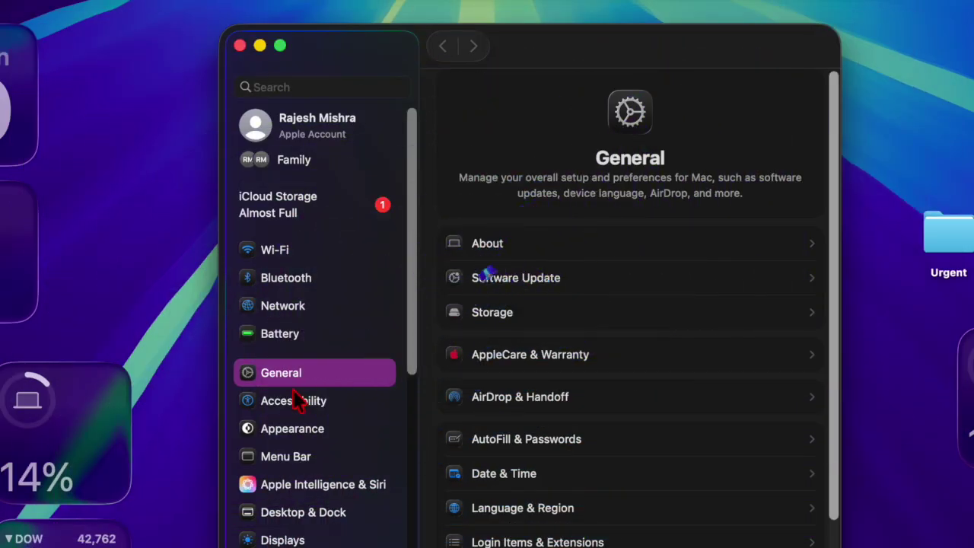
left_click(527, 318)
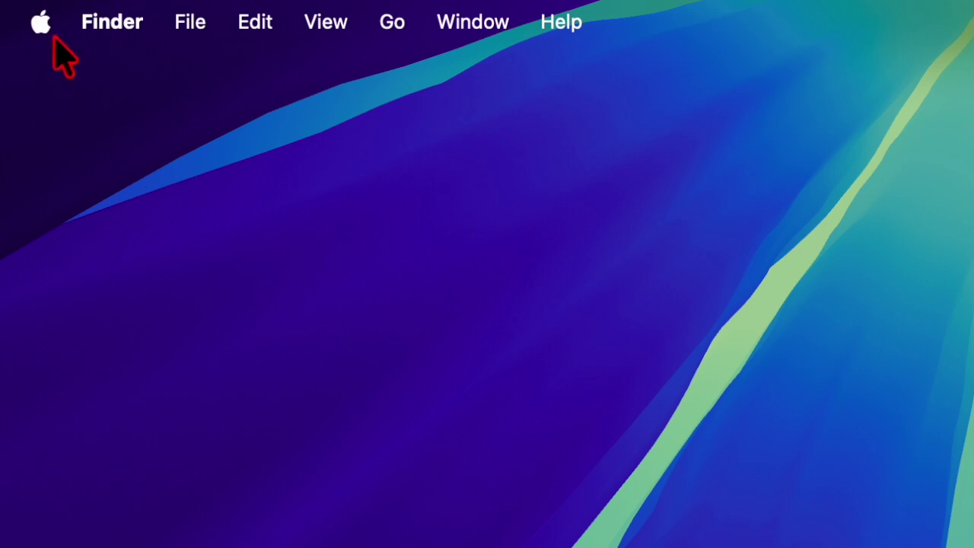
left_click(42, 24)
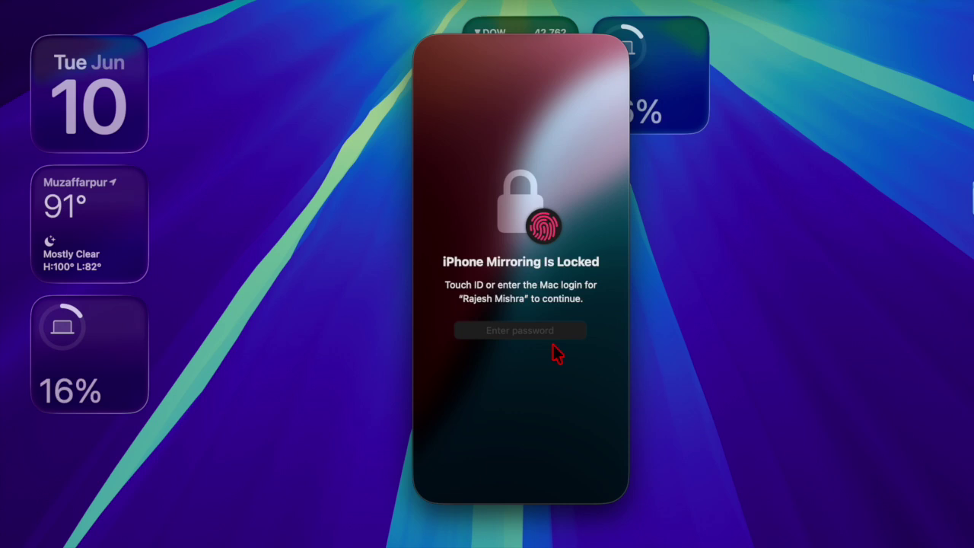
Move the second battery widget from beside the stocks widget to the far right edge of the desktop.
left_click_drag(673, 87, 965, 321)
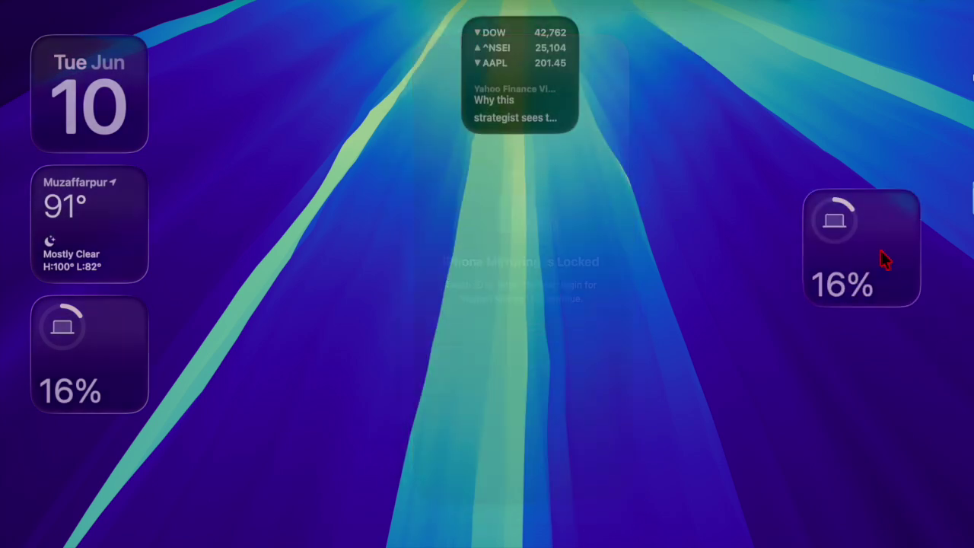
left_click_drag(880, 257, 965, 321)
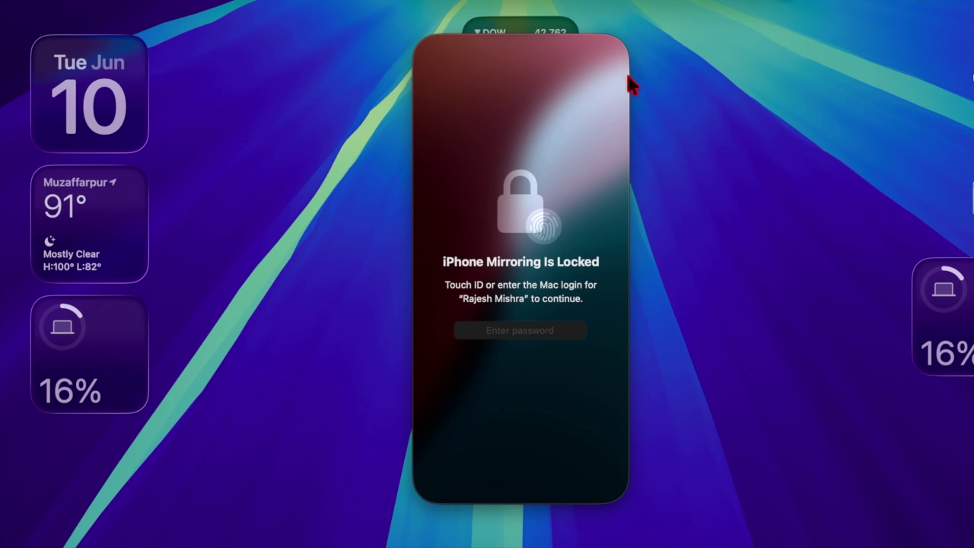